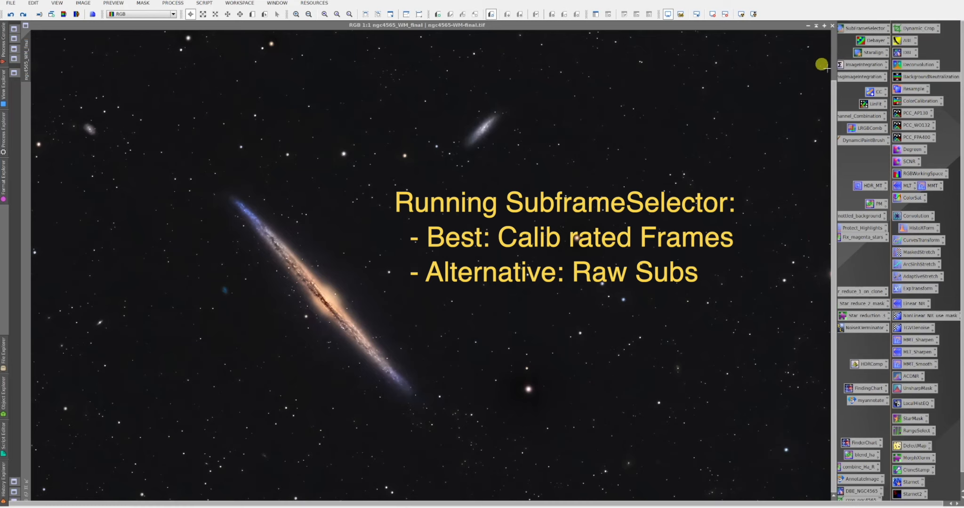
Step: Minimize the ngc4565_WM_final image and open the SubframeSelector process with the Measure Subframes routine
click(816, 27)
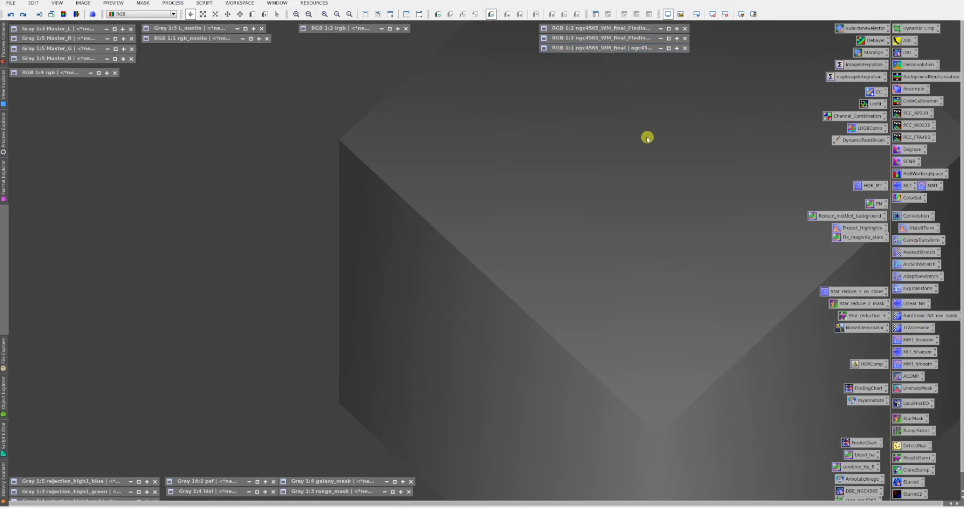
click(173, 3)
mouse_move(180, 15)
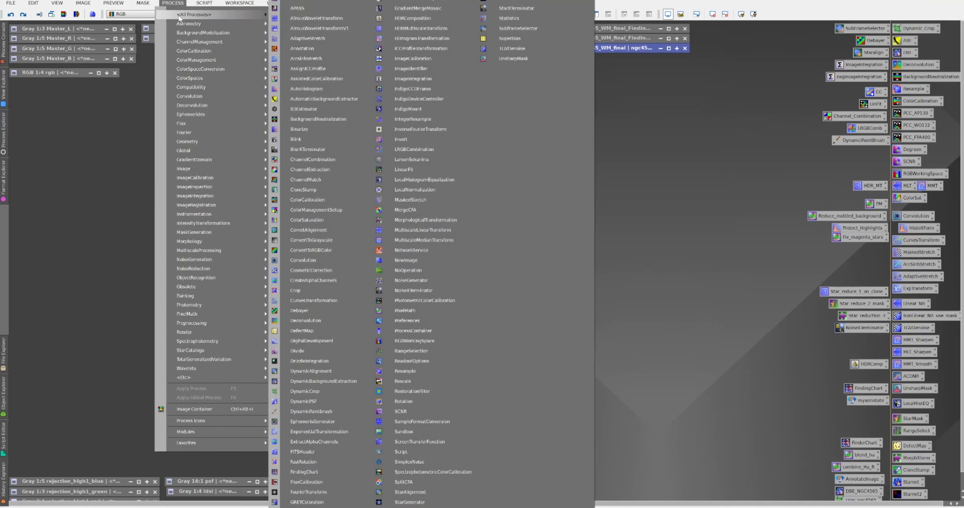
click(517, 28)
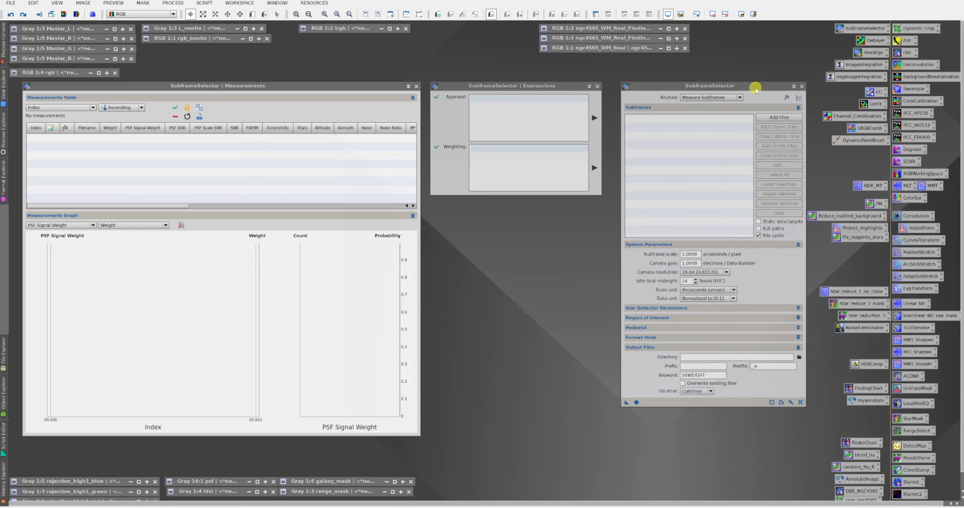
click(743, 98)
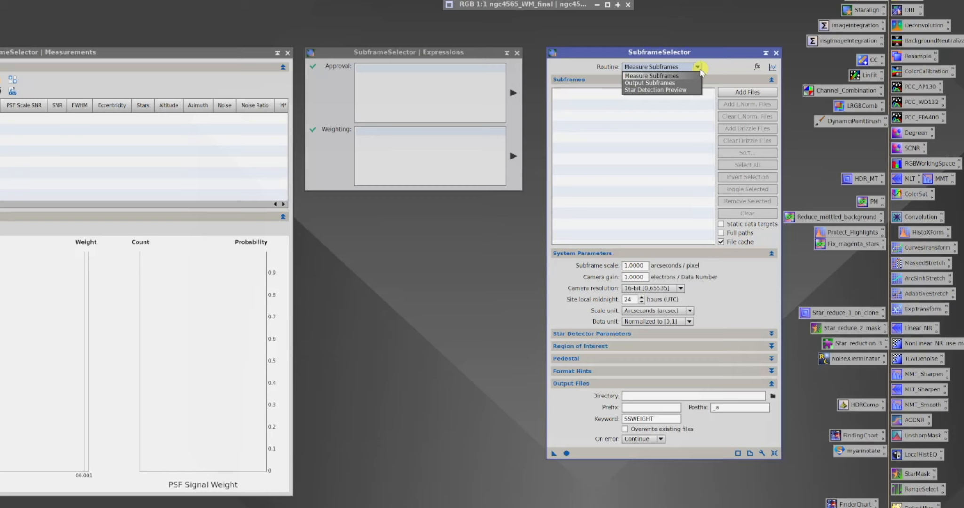
click(675, 77)
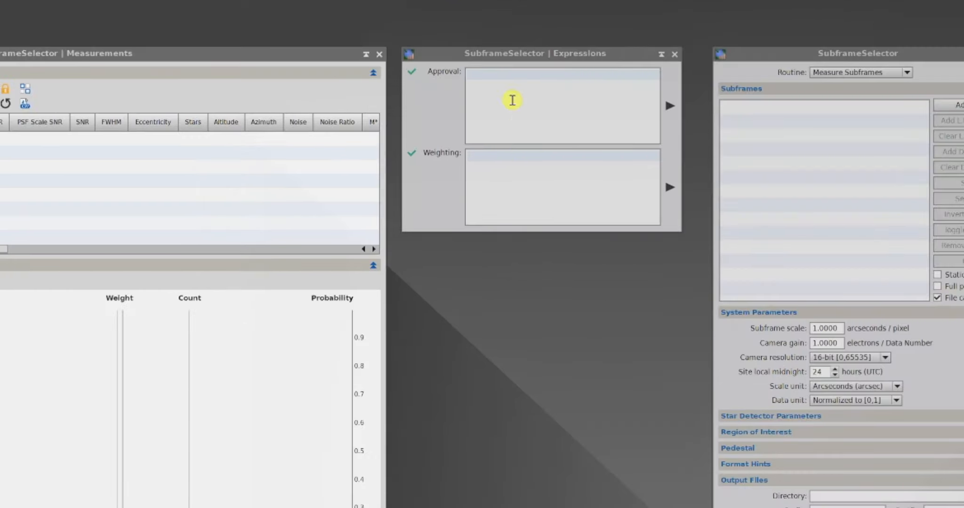
click(434, 52)
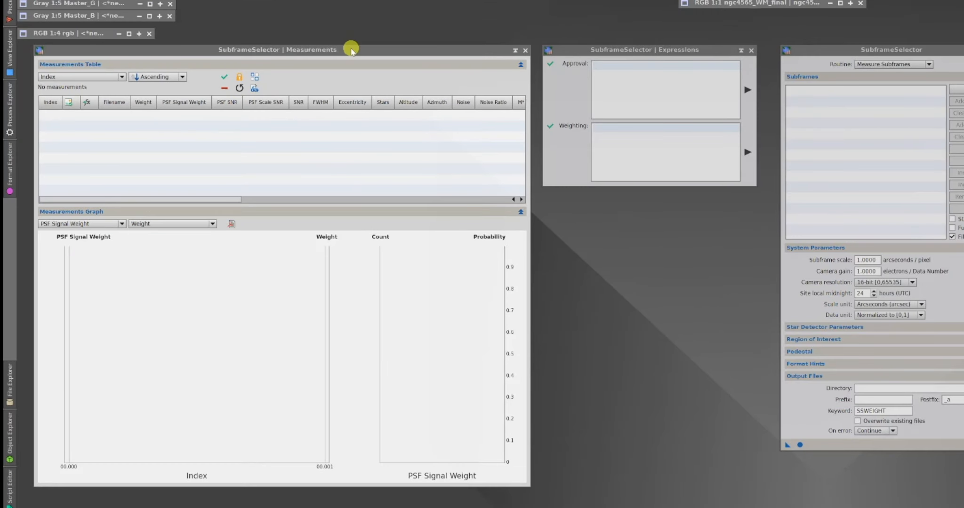
click(275, 86)
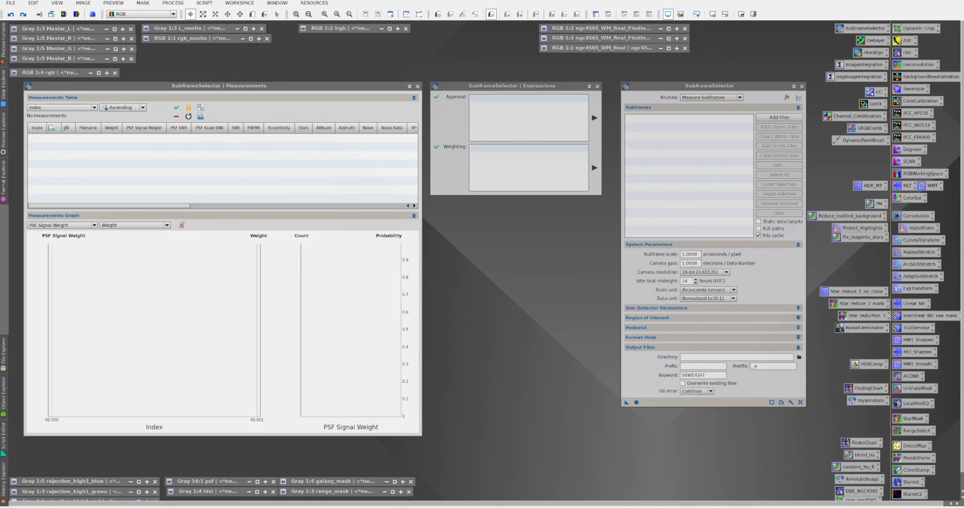
Step: Set the subframe scale to 0.72 arcseconds per pixel from the CCD Suitability Calculator and choose the Night_3 approved2 folder as output directory
drag(963, 36, 529, 46)
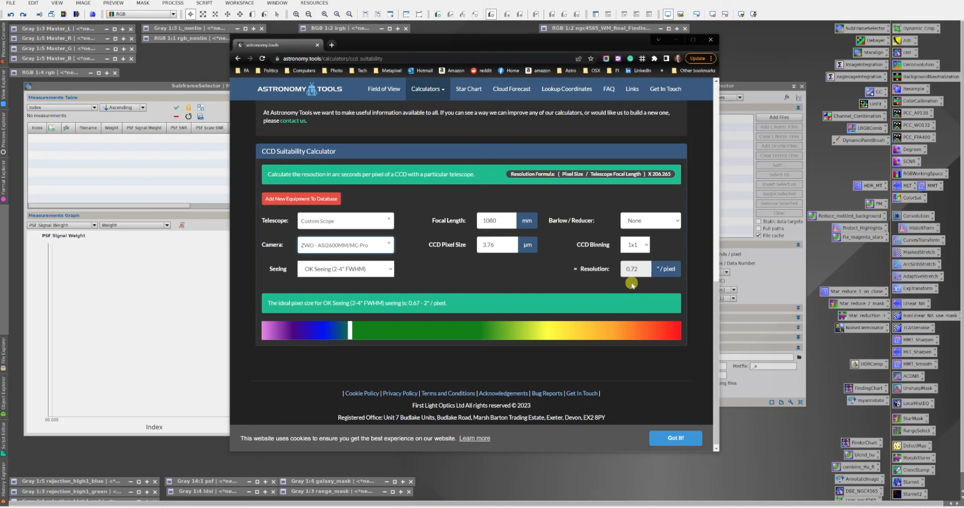
drag(460, 44, 963, 84)
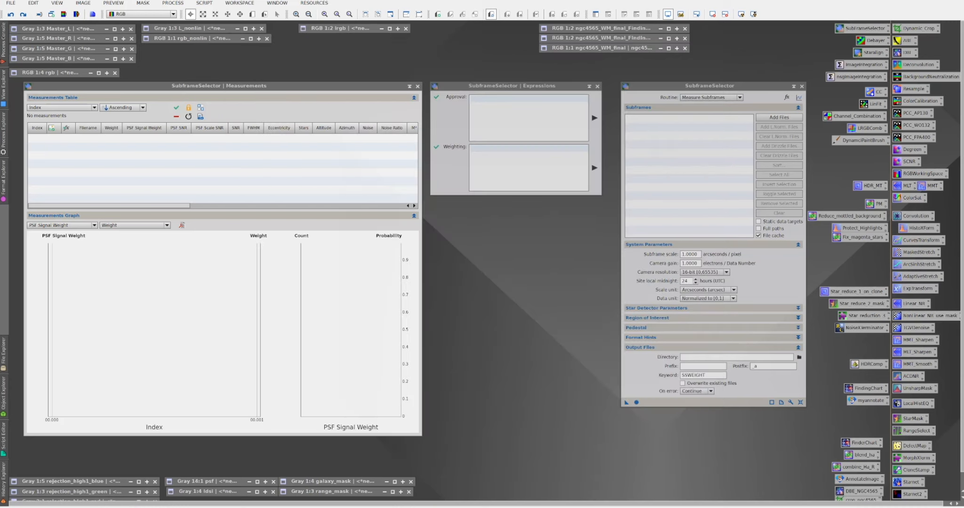
drag(700, 255, 679, 255)
text(0.72)
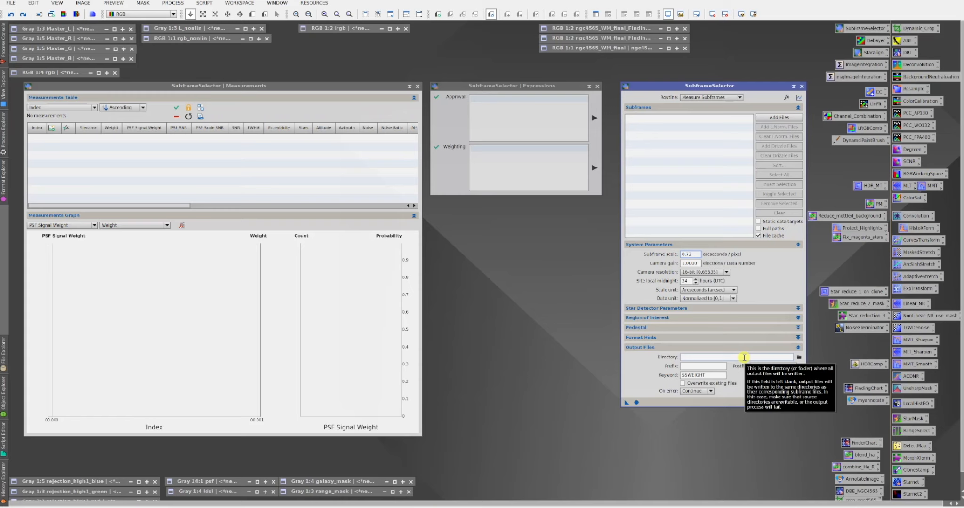
click(798, 357)
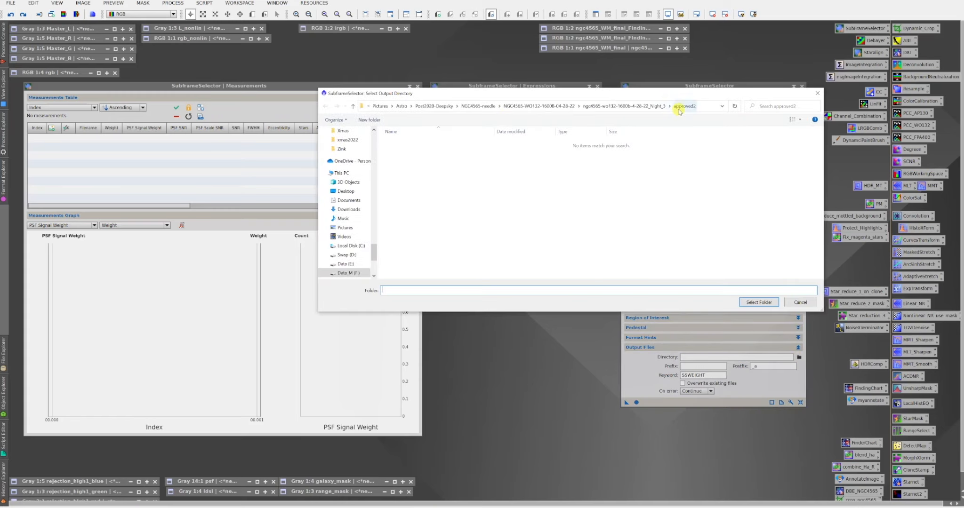
click(752, 300)
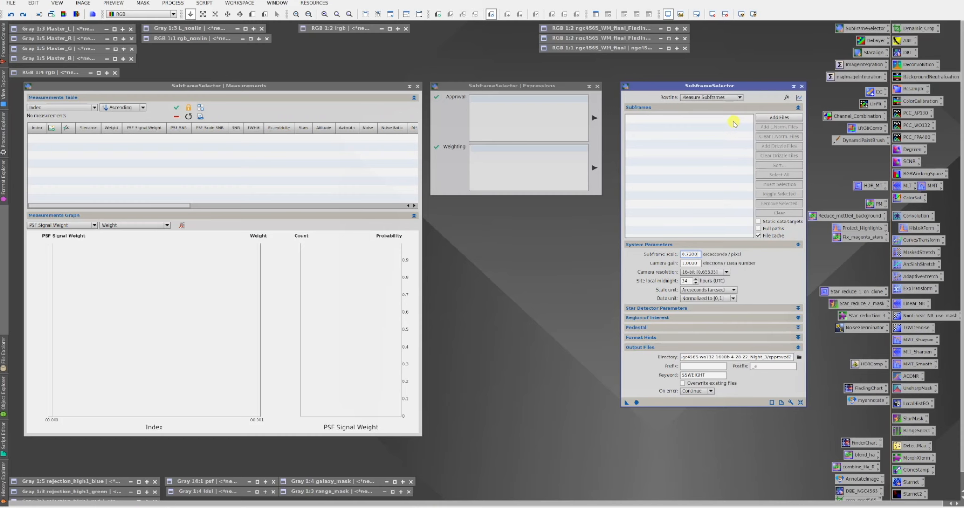
Step: Add the Lum frames from the Night_1 Light folder to the subframes list
click(781, 117)
click(541, 99)
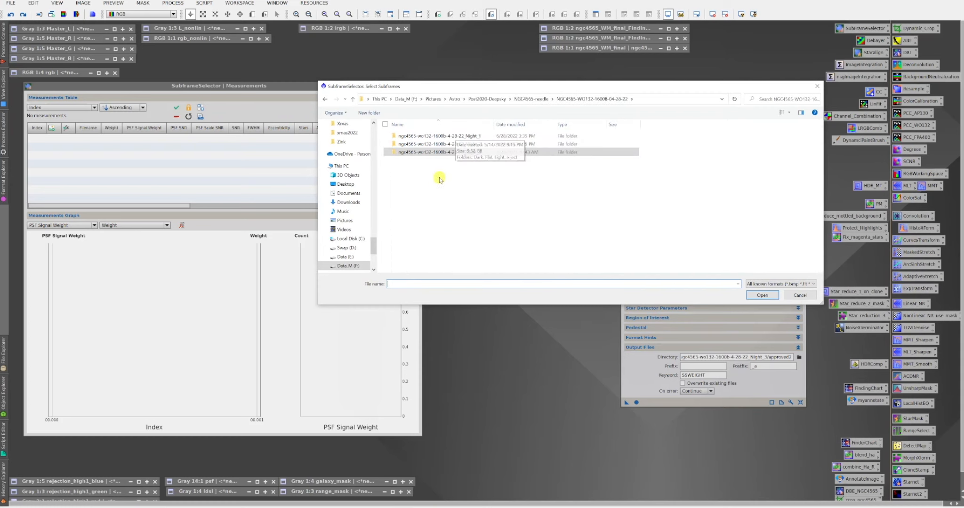
double_click(438, 137)
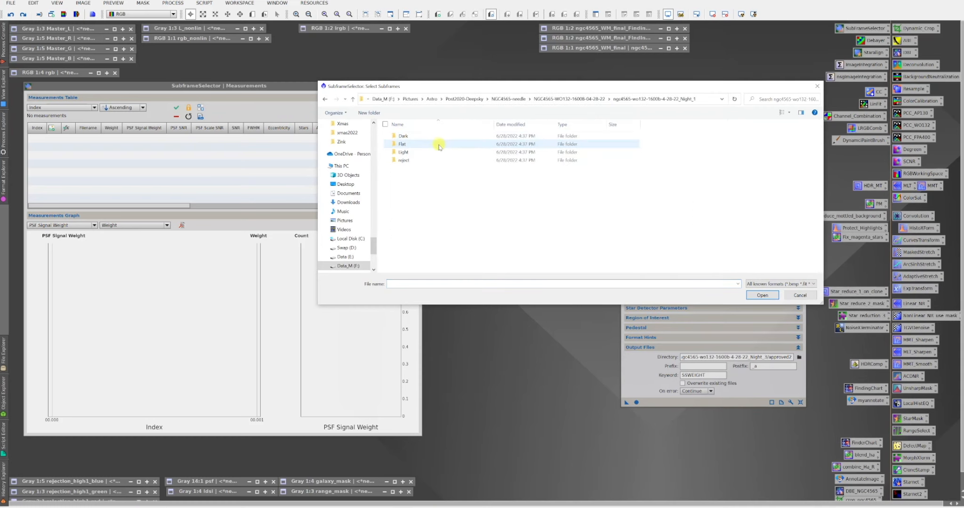
double_click(430, 153)
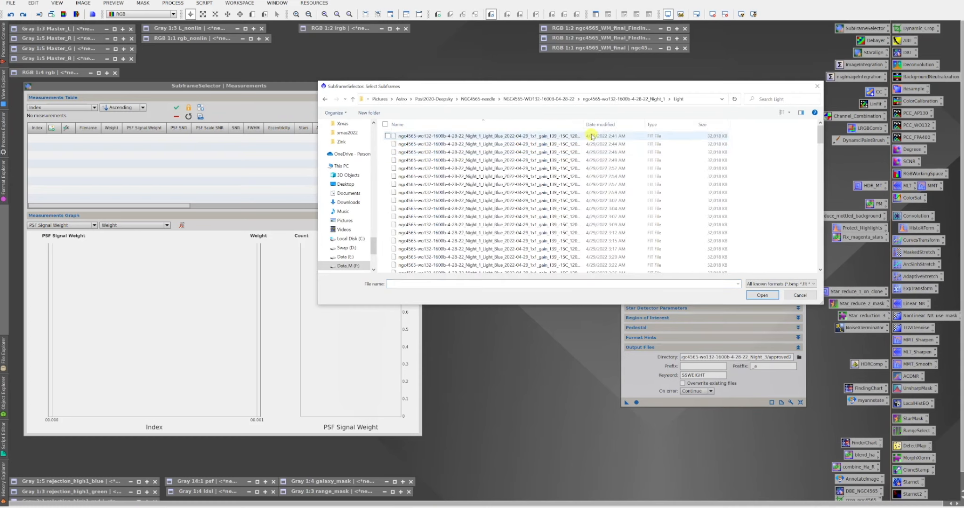
scroll(589, 160, down, 7)
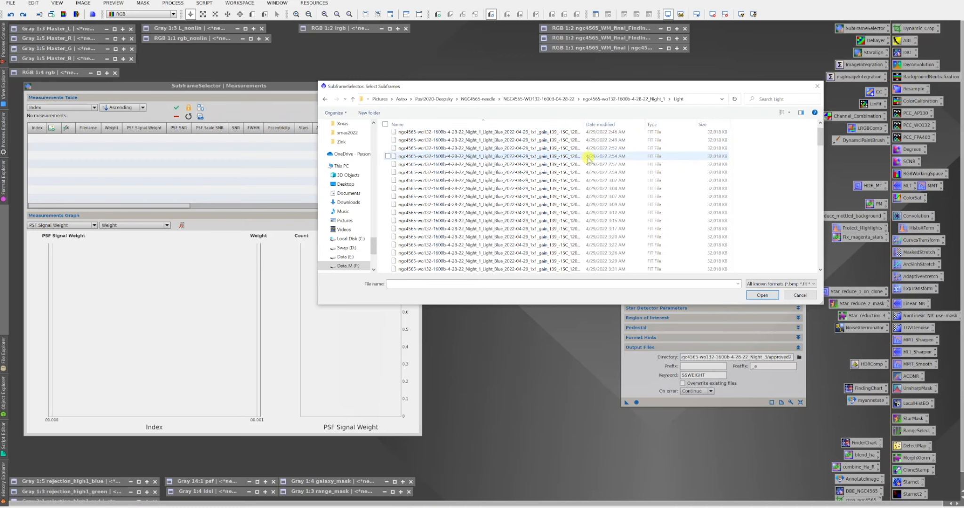
scroll(562, 181, down, 12)
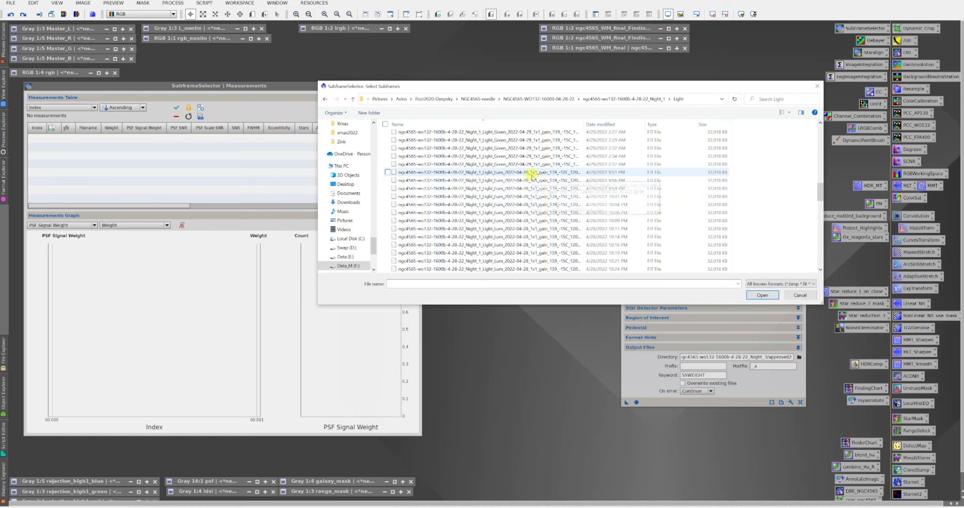
click(531, 173)
scroll(541, 195, down, 2)
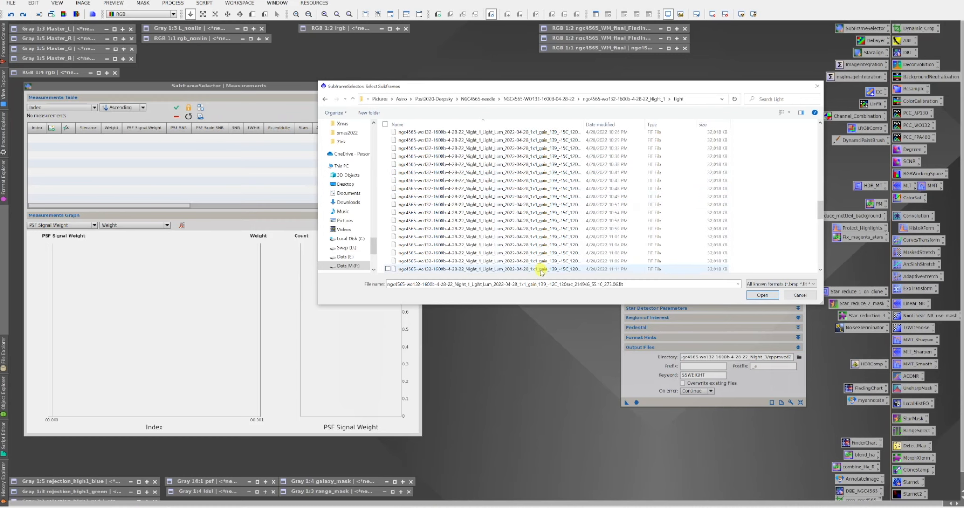
shift+click(541, 269)
click(762, 296)
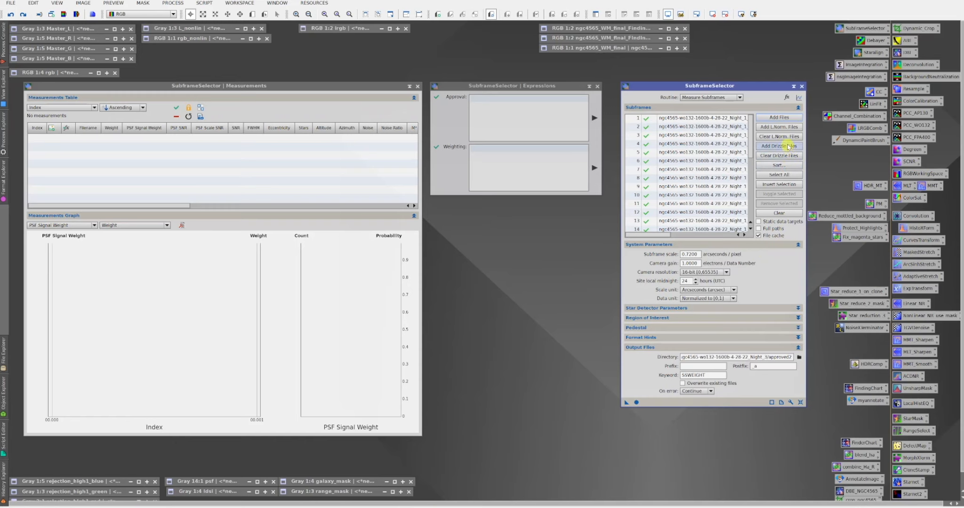
Step: Add the Lum frames from the Night_3 Light folder to the subframes list
click(779, 118)
double_click(611, 145)
click(660, 159)
click(652, 100)
click(649, 173)
shift+click(650, 264)
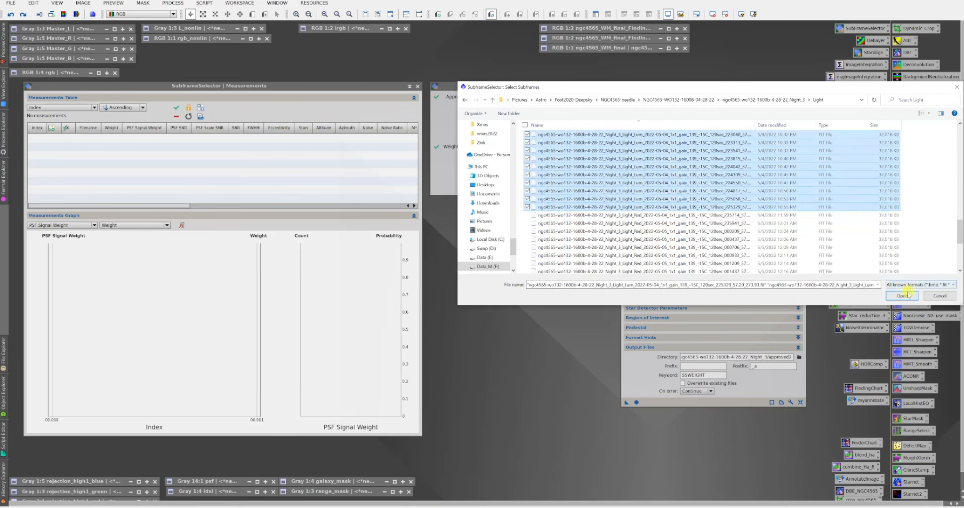
click(905, 295)
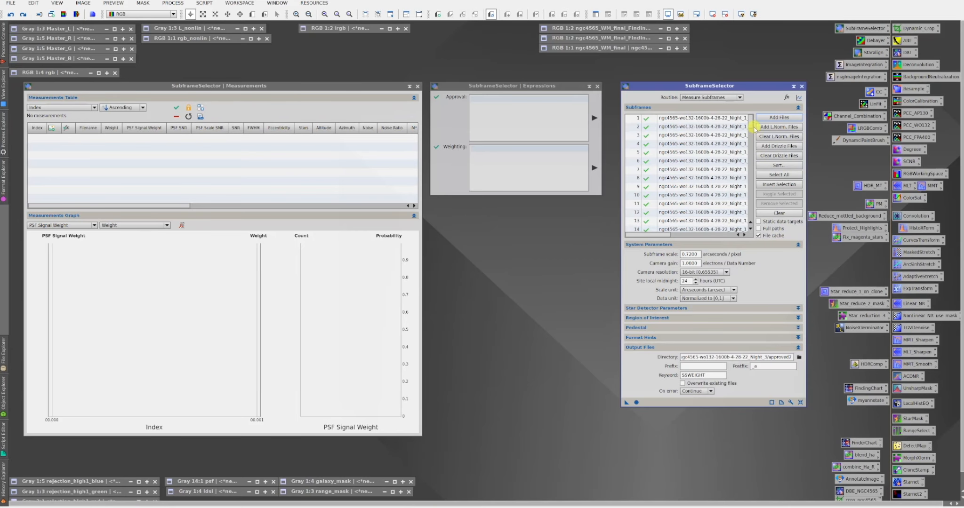
Step: Run the measurement of the loaded subframes, then collapse the Expressions window to widen the Measurements window
mouse_move(752, 120)
mouse_down()
mouse_move(760, 224)
mouse_move(764, 118)
mouse_up()
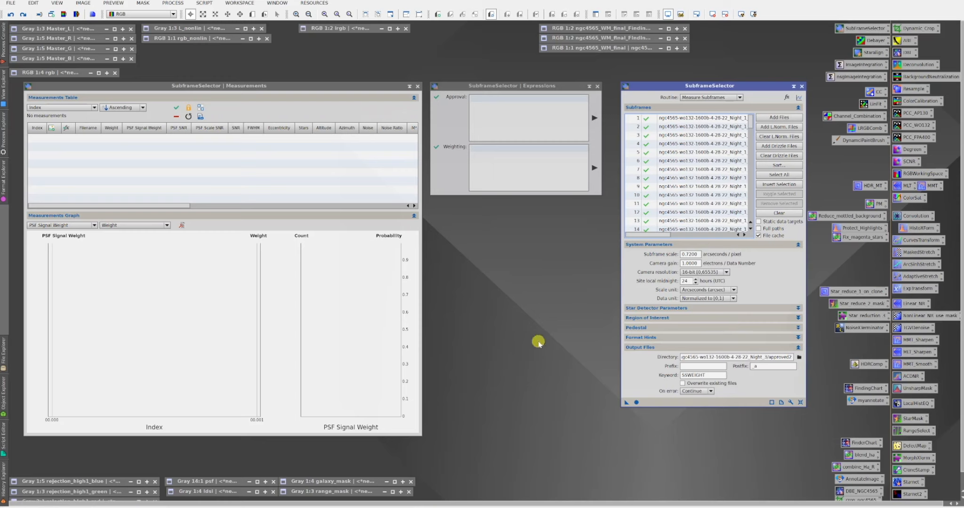
click(636, 403)
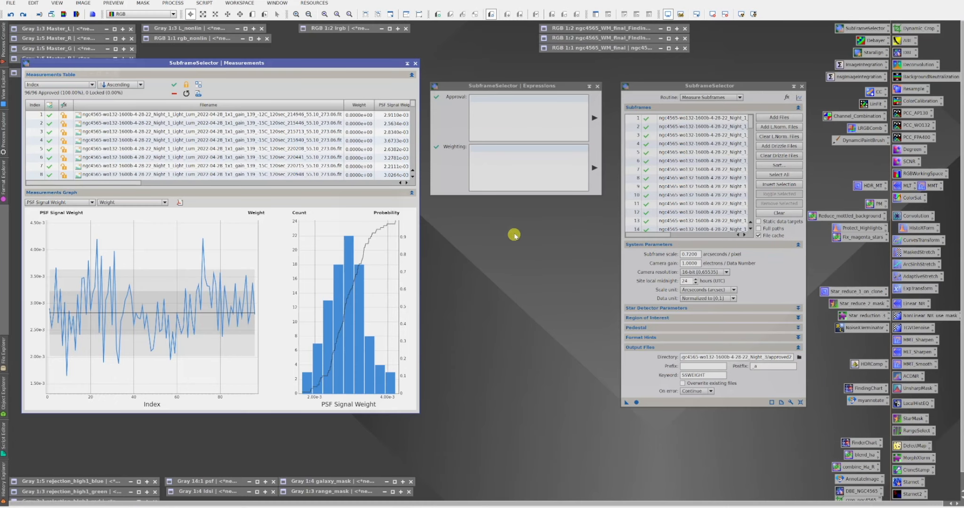
click(590, 87)
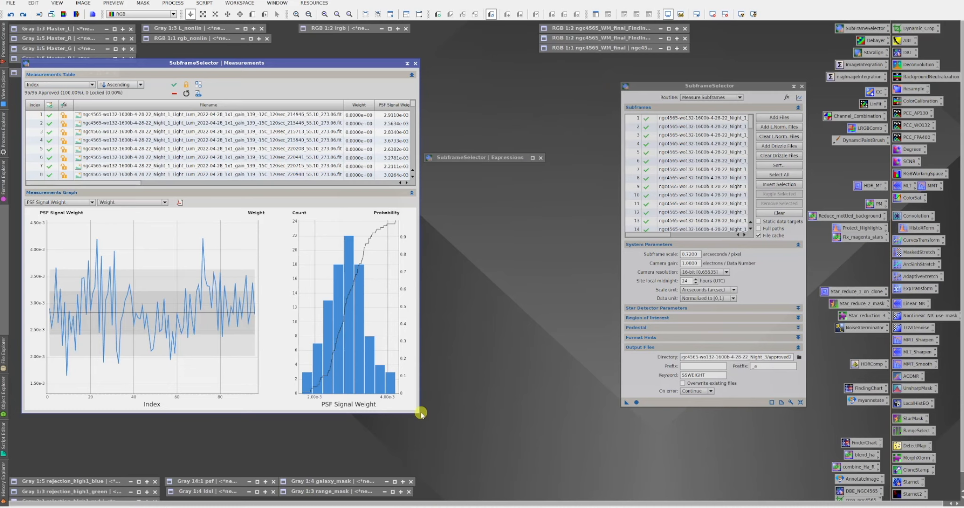
drag(420, 412, 580, 416)
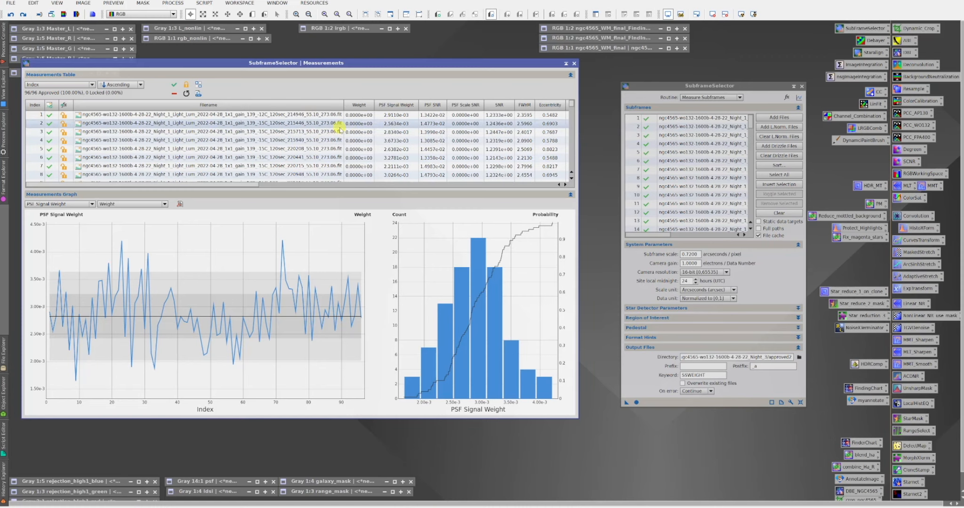
Step: Plot FWHM in the Measurements graph and reject the high outlier frame at index 9
drag(231, 185, 66, 202)
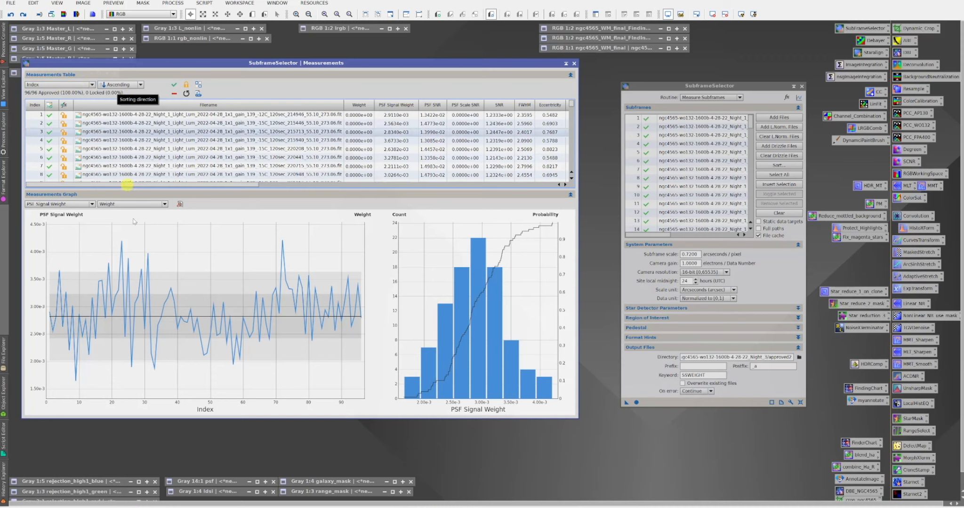
mouse_move(177, 396)
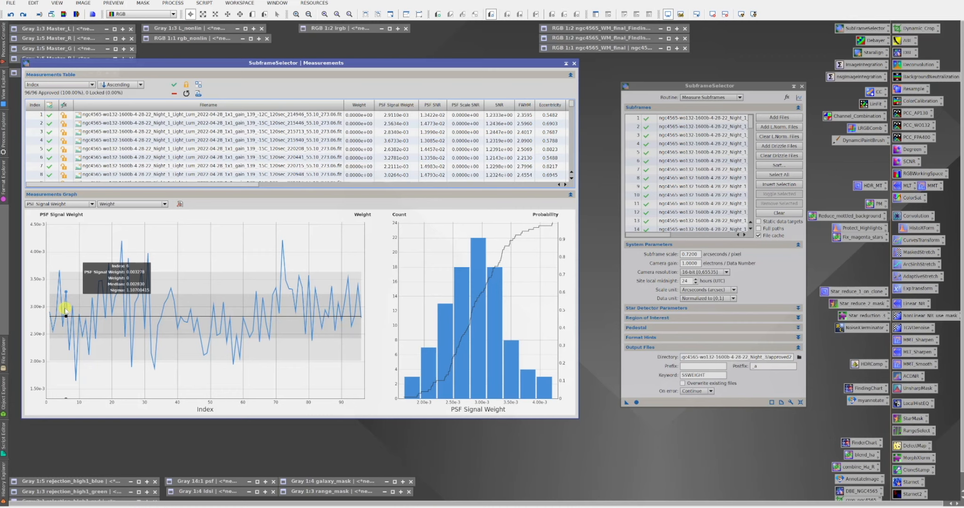
click(93, 203)
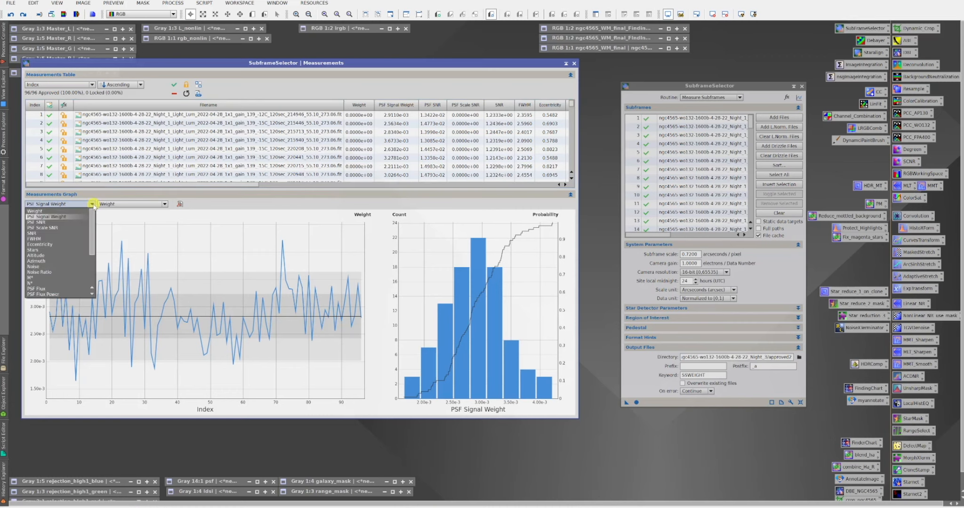
click(74, 238)
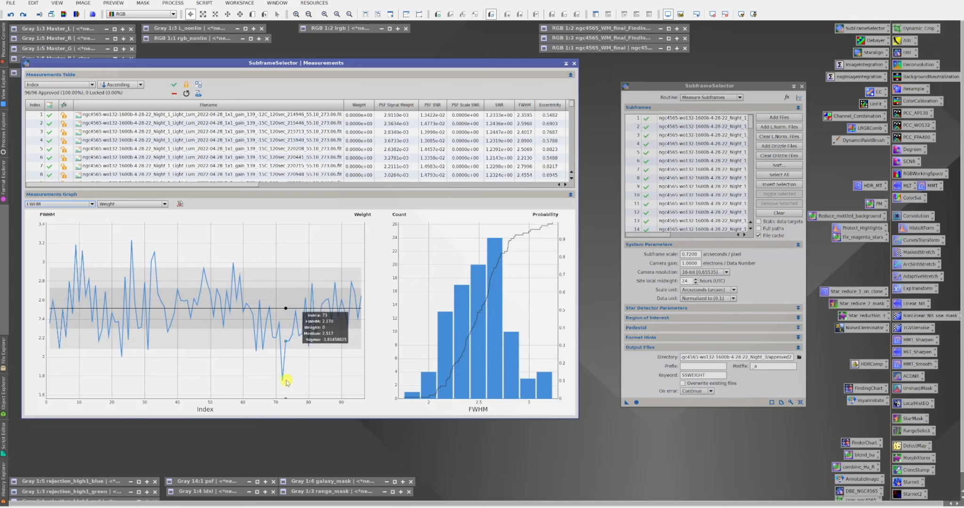
click(76, 246)
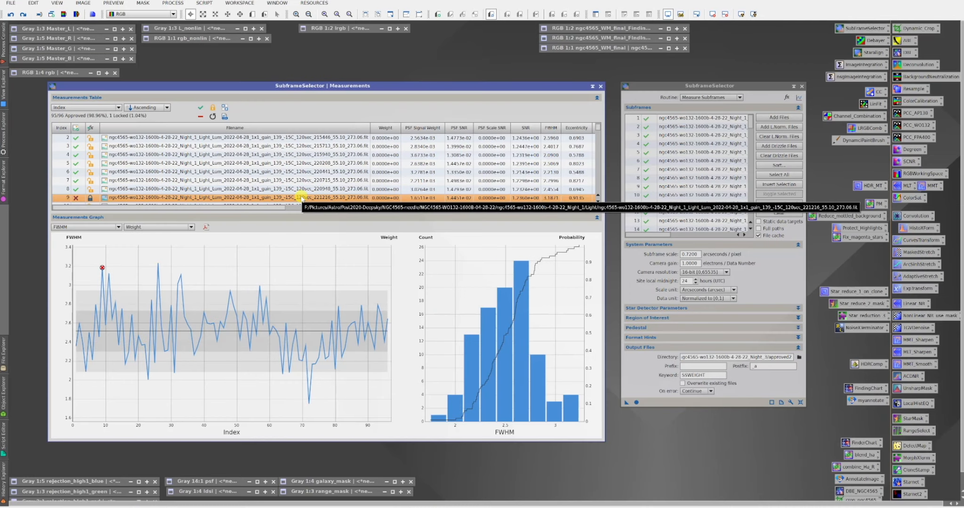
Step: Open the rejected frame at index 9, auto-stretch its display and examine the star shapes near the galaxy
double_click(302, 197)
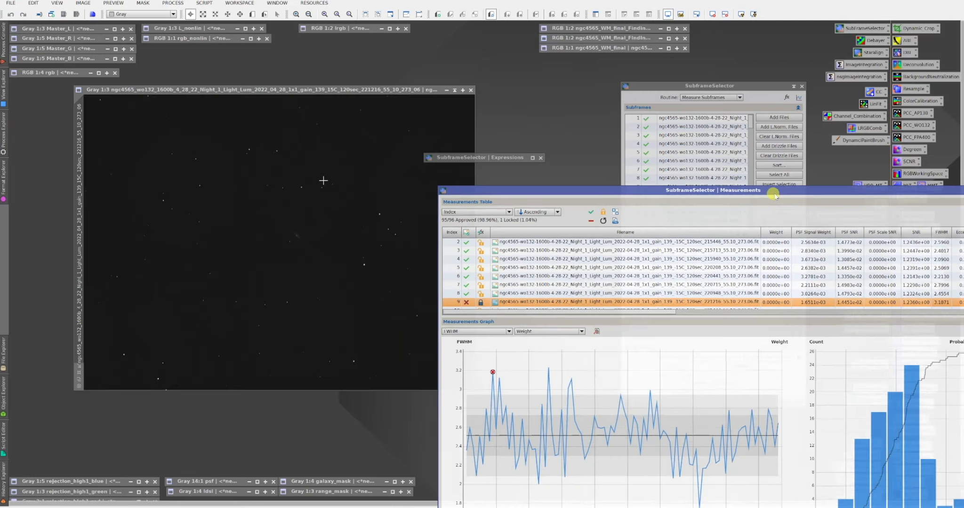
drag(464, 158, 539, 150)
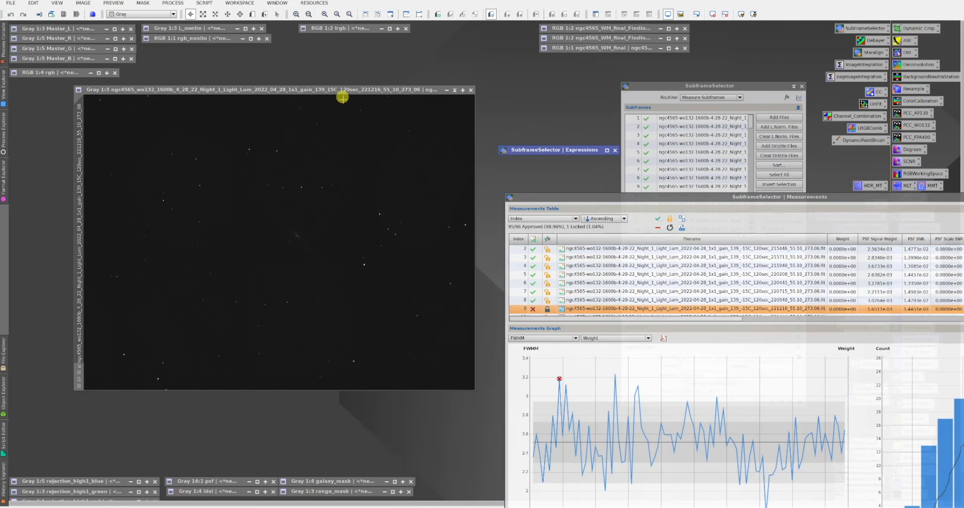
drag(343, 90, 338, 83)
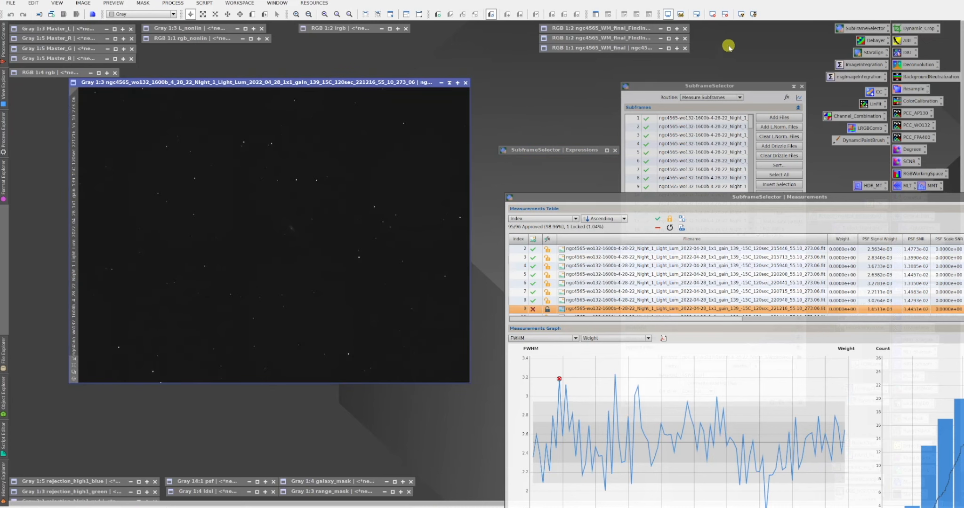
click(741, 14)
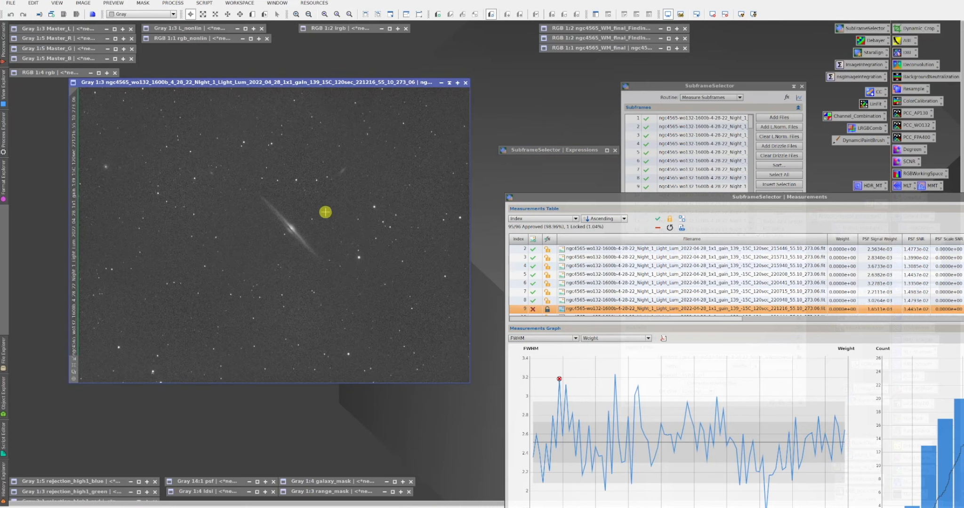
scroll(324, 214, up, 2)
scroll(323, 212, up, 1)
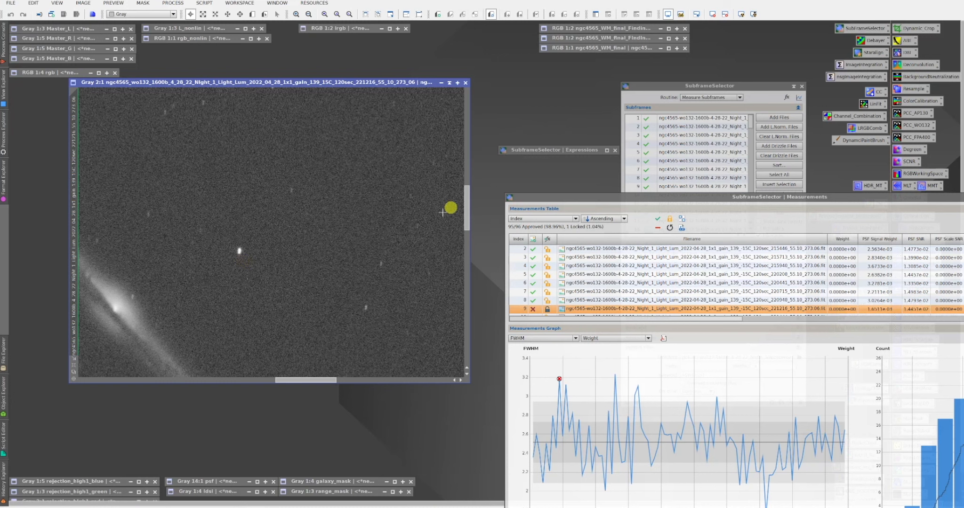
Step: Examine the galaxy core and the surrounding stars of the rejected index 9 frame at 1:1 scale
drag(466, 201, 459, 246)
scroll(355, 283, down, 1)
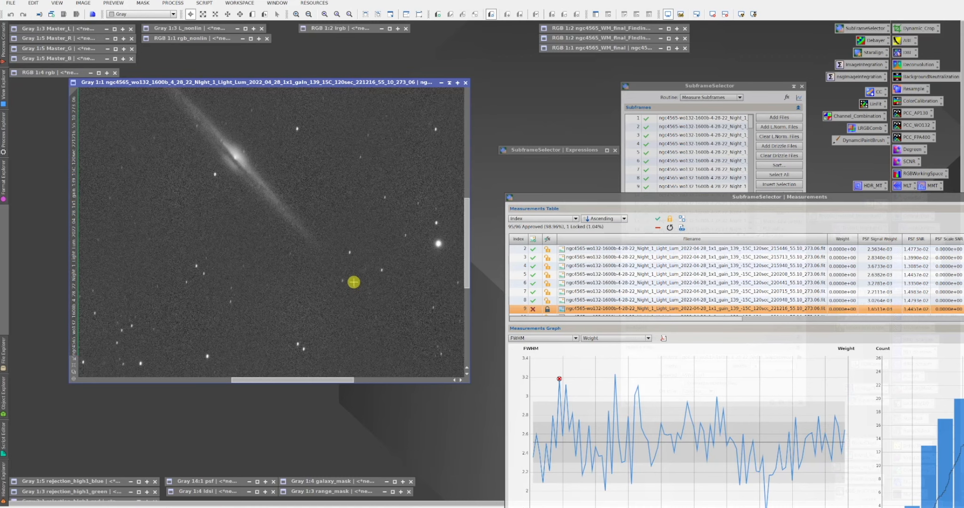
scroll(386, 273, up, 1)
scroll(386, 273, down, 1)
Step: Reject the frame with the lowest FWHM, at index 72, in the Measurements graph
drag(555, 196, 423, 149)
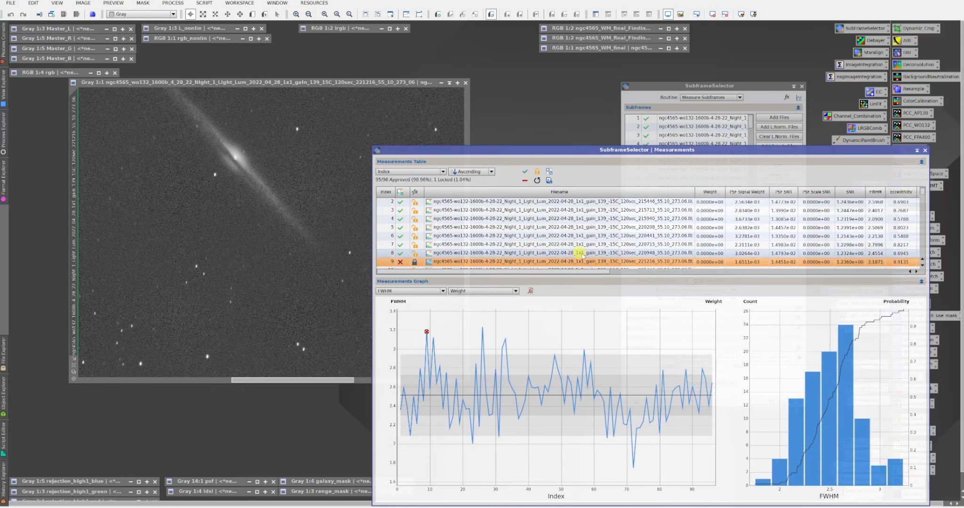
mouse_move(634, 465)
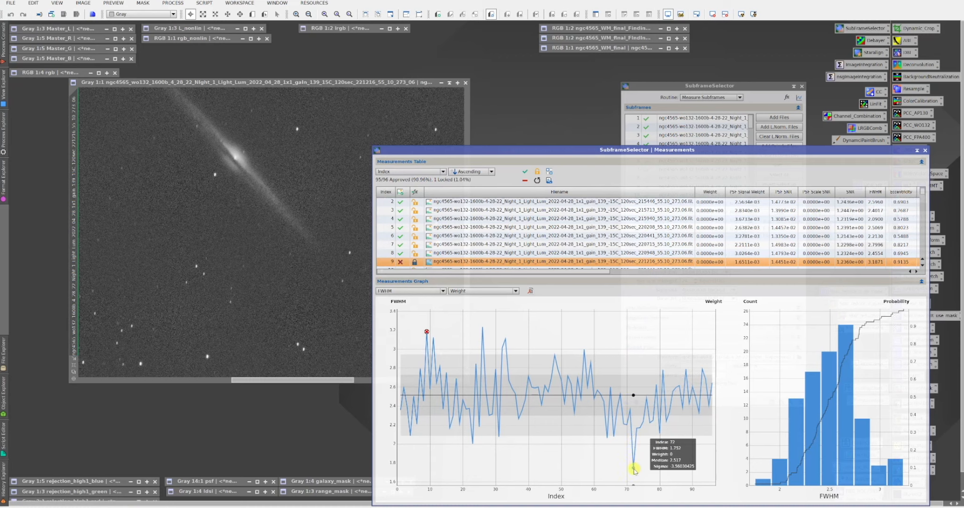
click(634, 470)
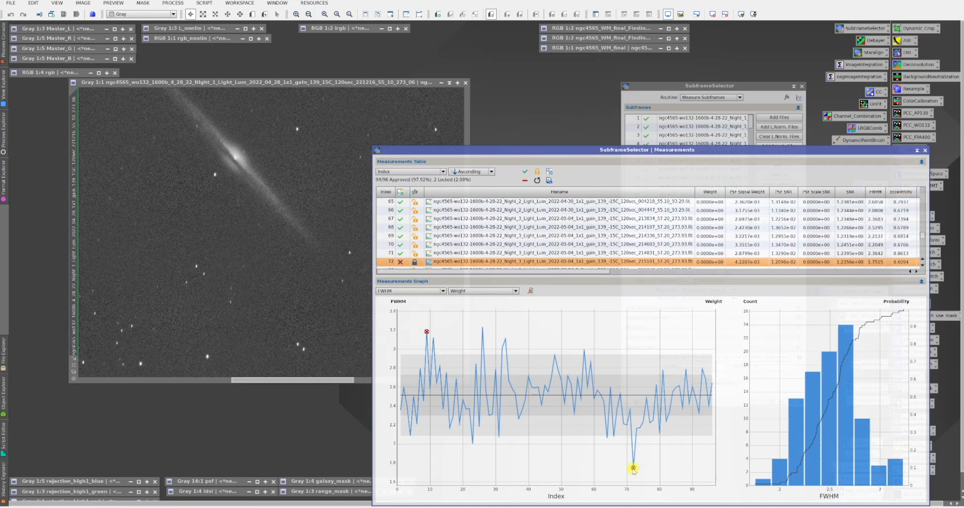
Step: Open the frame at index 72, auto-stretch its display, examine its star shapes and close it
double_click(569, 264)
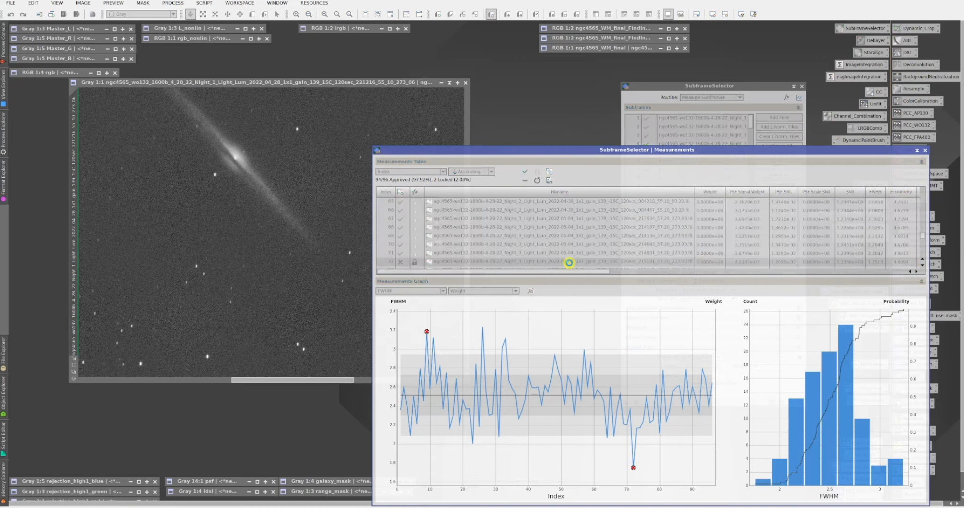
drag(532, 150, 658, 177)
key(ctrl+a)
scroll(344, 208, up, 3)
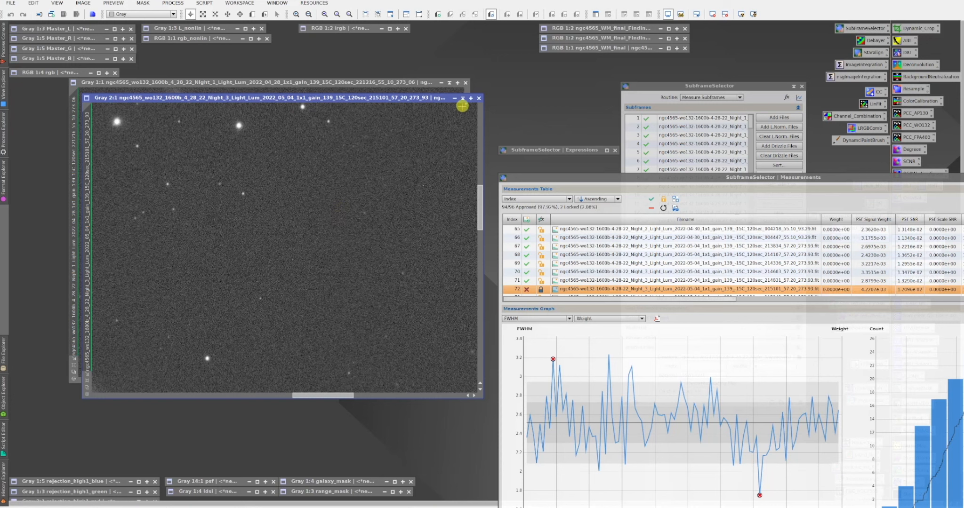
click(478, 99)
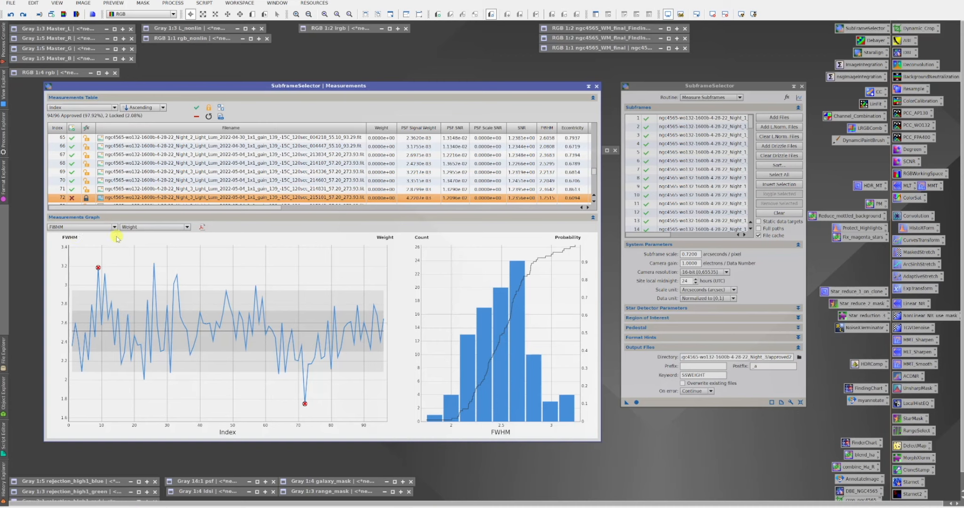
Step: Reject the high-FWHM outlier frames at indexes 11, 26, 33 and 57, and re-approve the low-FWHM frame at index 72
mouse_move(103, 264)
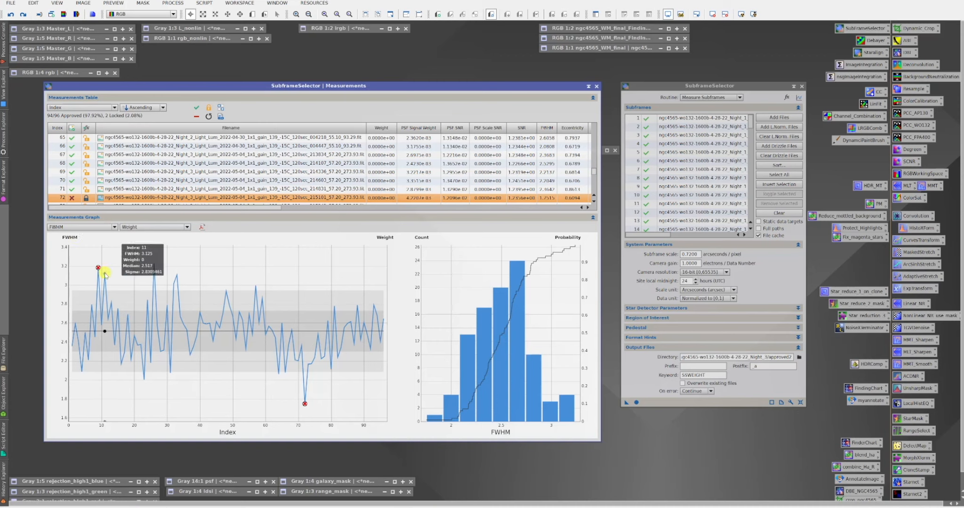
click(105, 275)
click(154, 264)
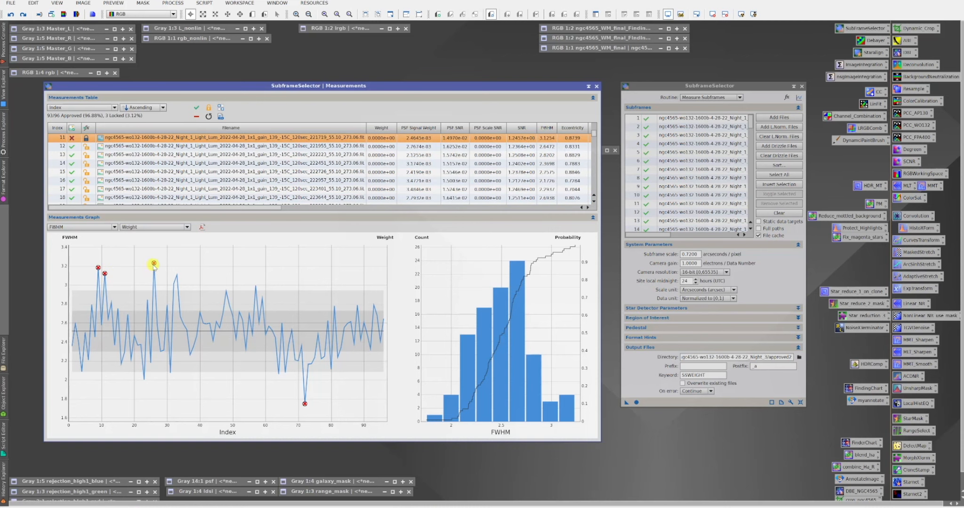
mouse_move(178, 273)
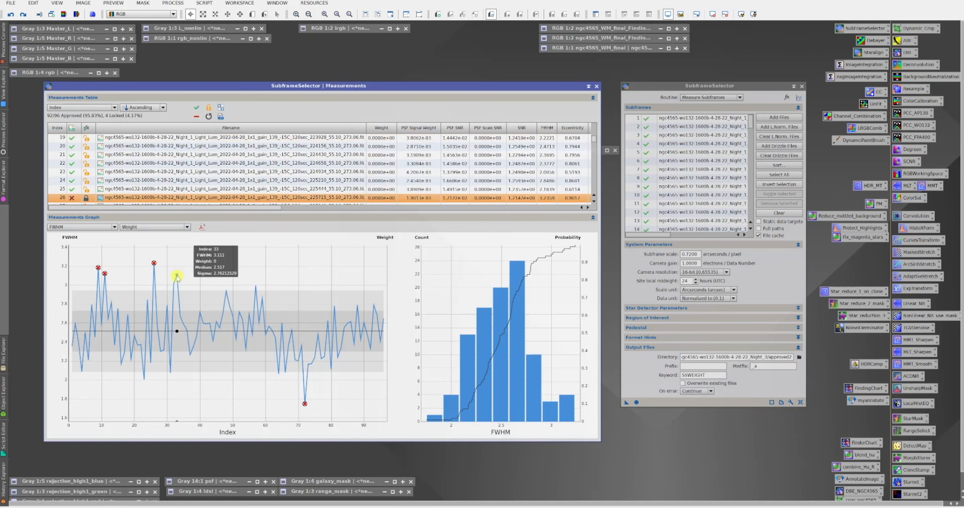
click(177, 278)
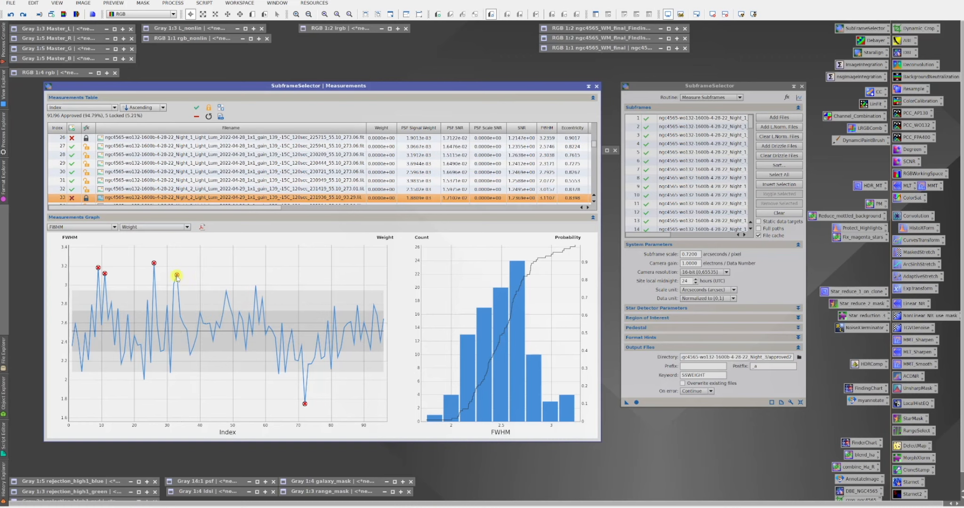
click(256, 285)
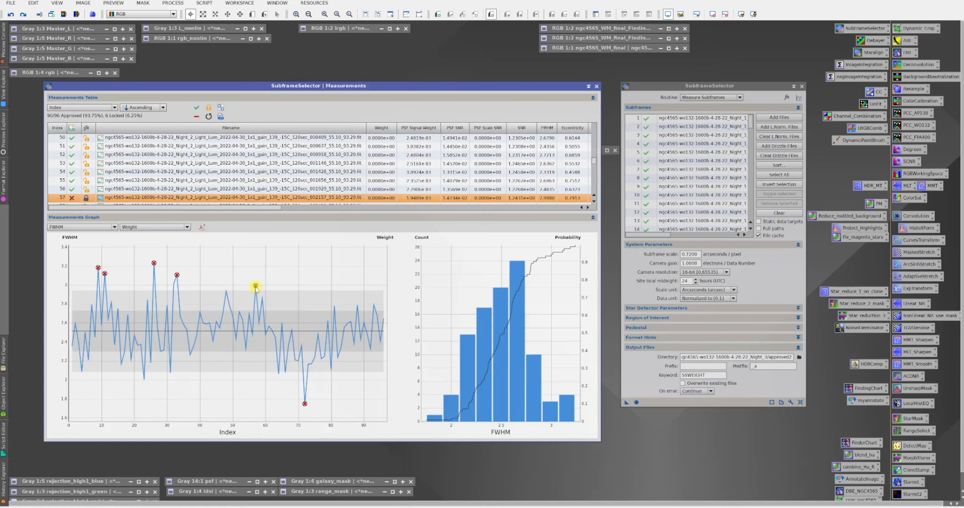
click(305, 404)
mouse_move(334, 409)
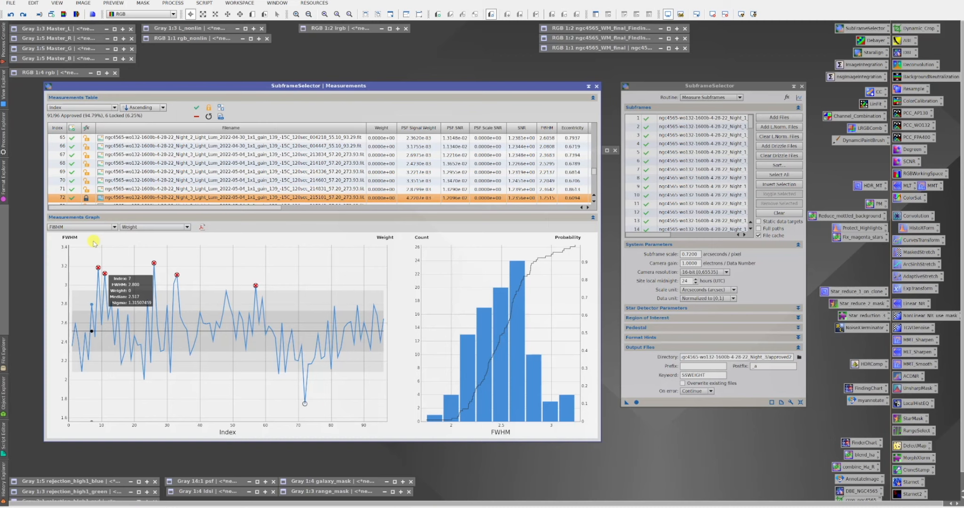
Step: Plot Noise in the Measurements graph to inspect its trend across the frames, and return the plot to FWHM
click(114, 227)
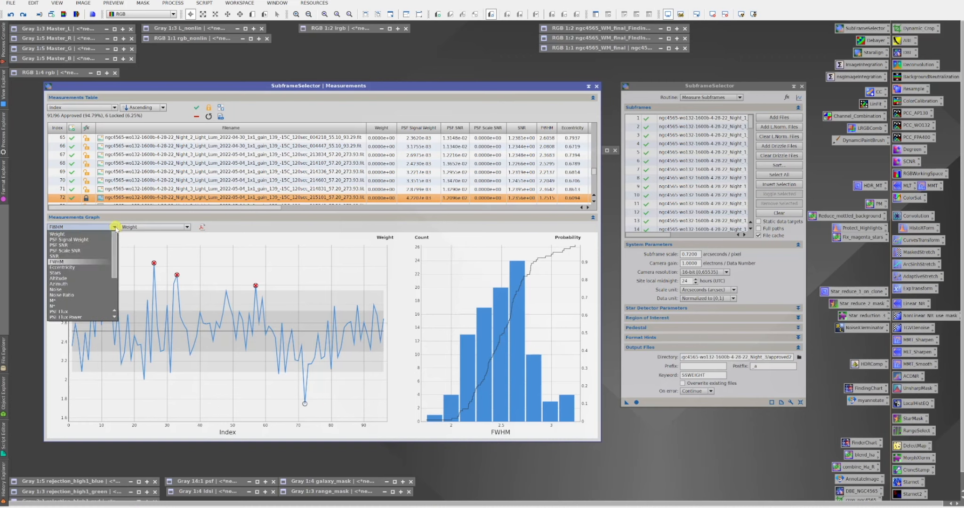
click(94, 290)
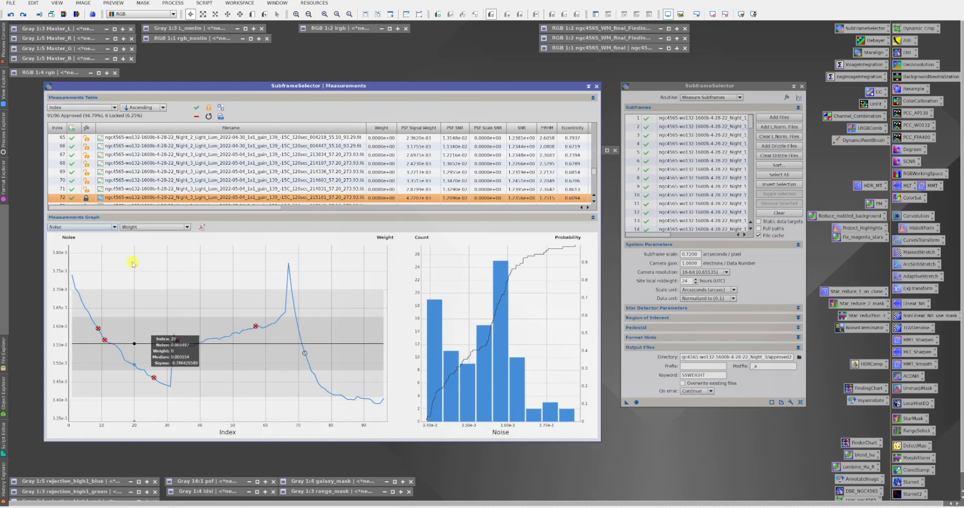
click(114, 227)
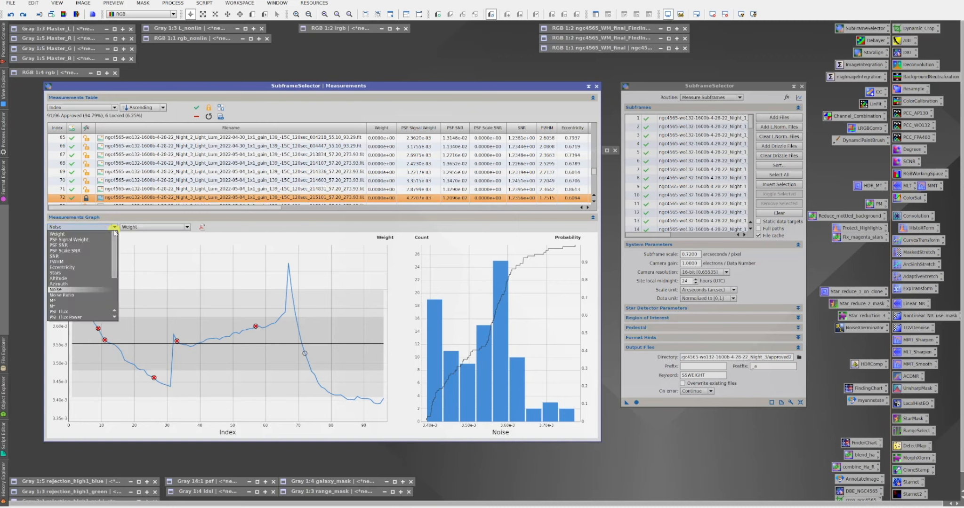
click(79, 263)
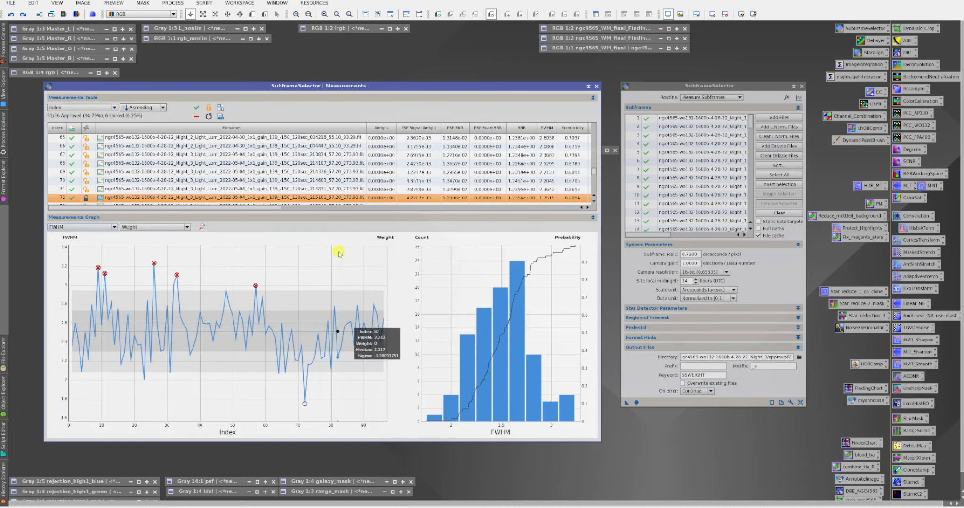
Step: Set the SubframeSelector routine to Output Subframes and run it to write the approved frames to the output directory
click(749, 87)
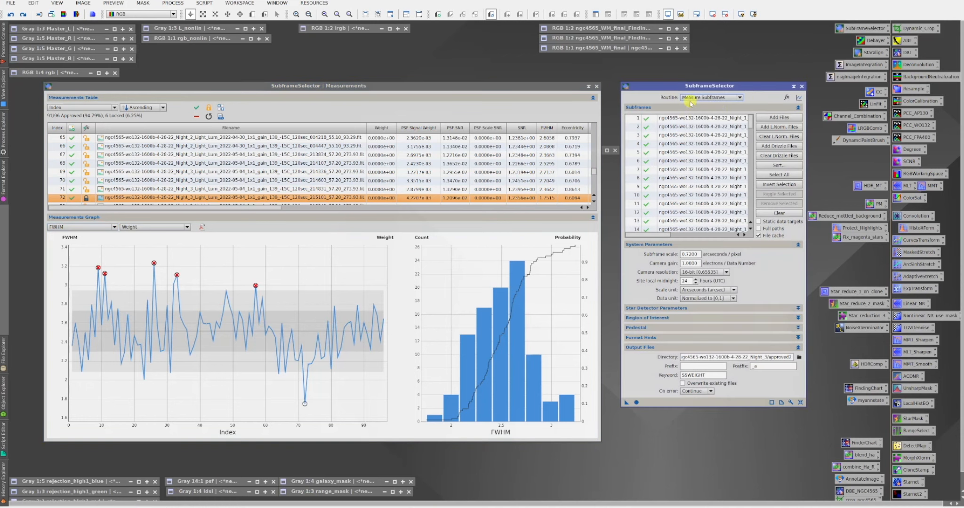
click(738, 98)
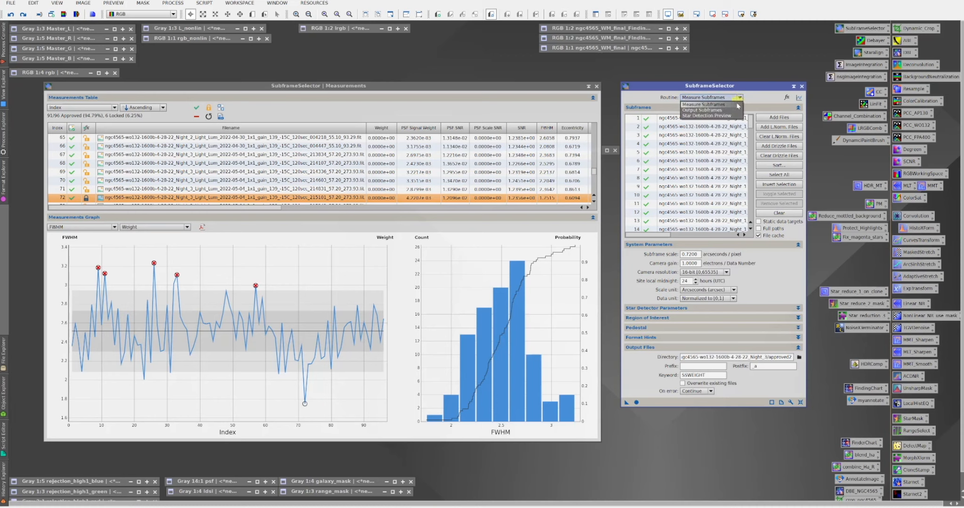
click(728, 110)
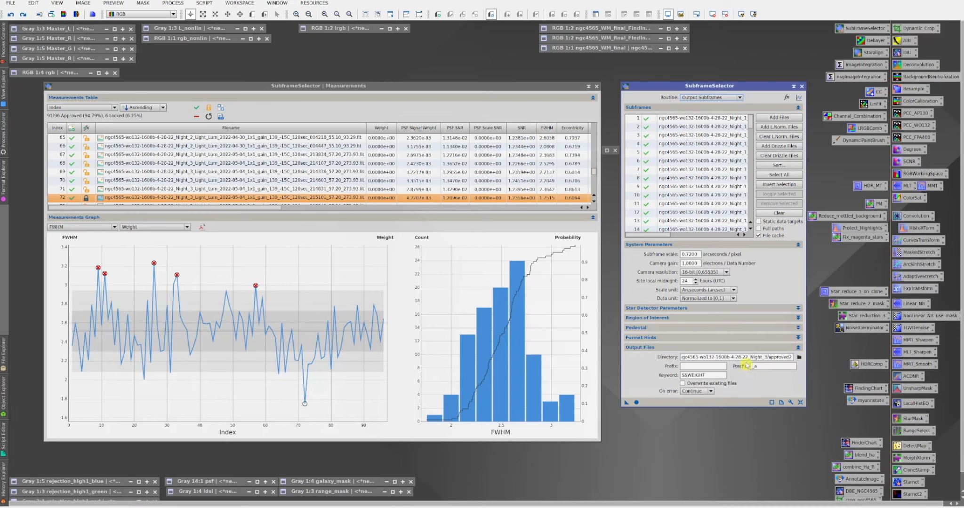
click(637, 403)
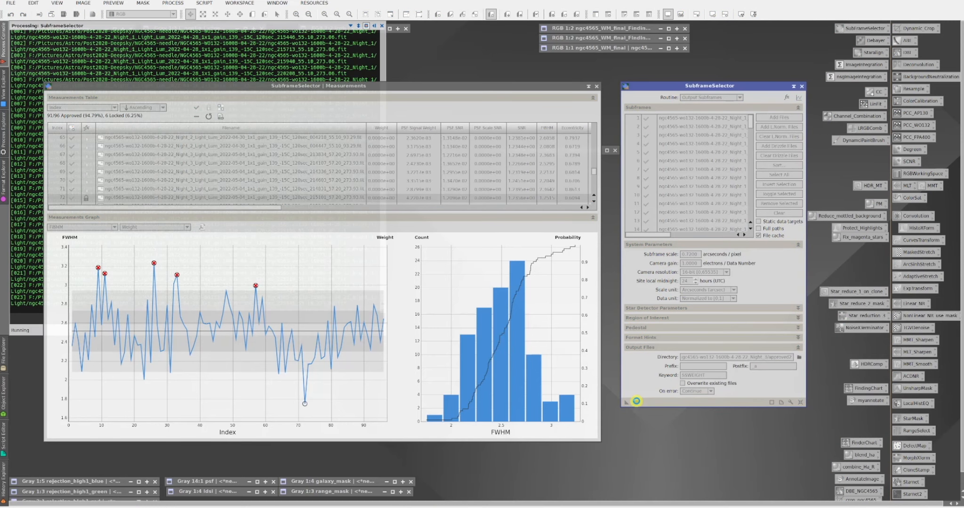